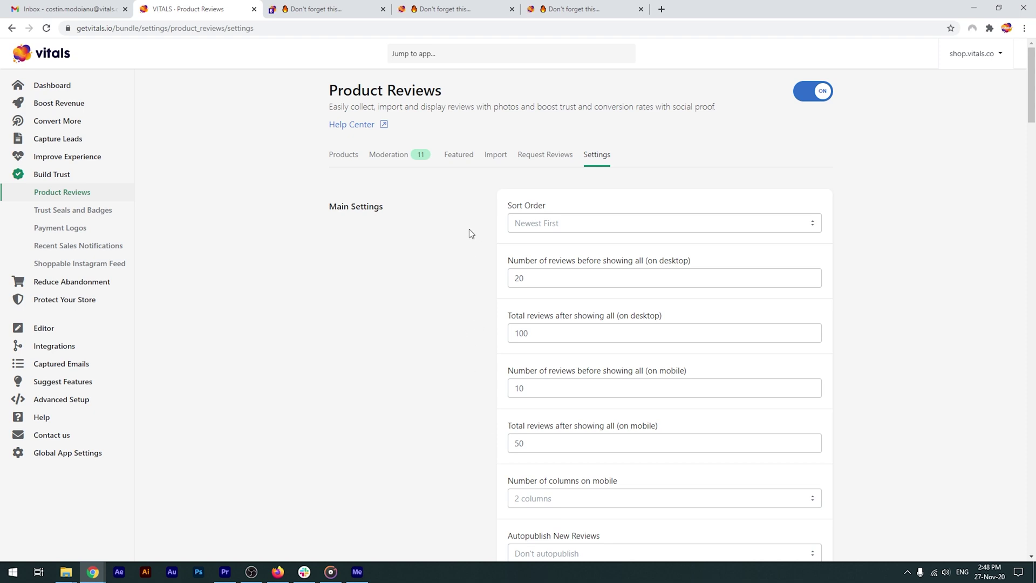
pyautogui.scroll(-1, 464, 229)
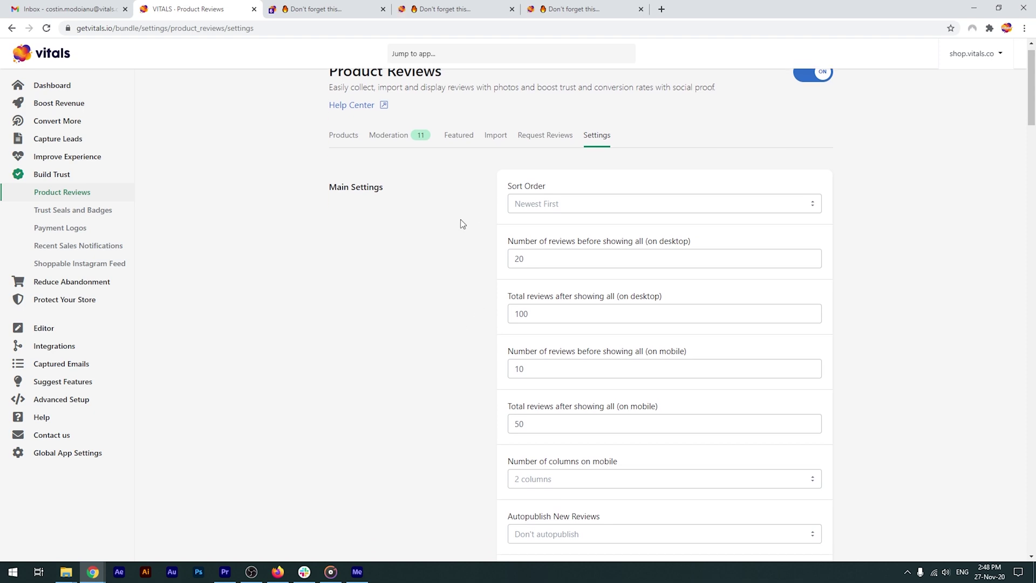
pyautogui.click(540, 171)
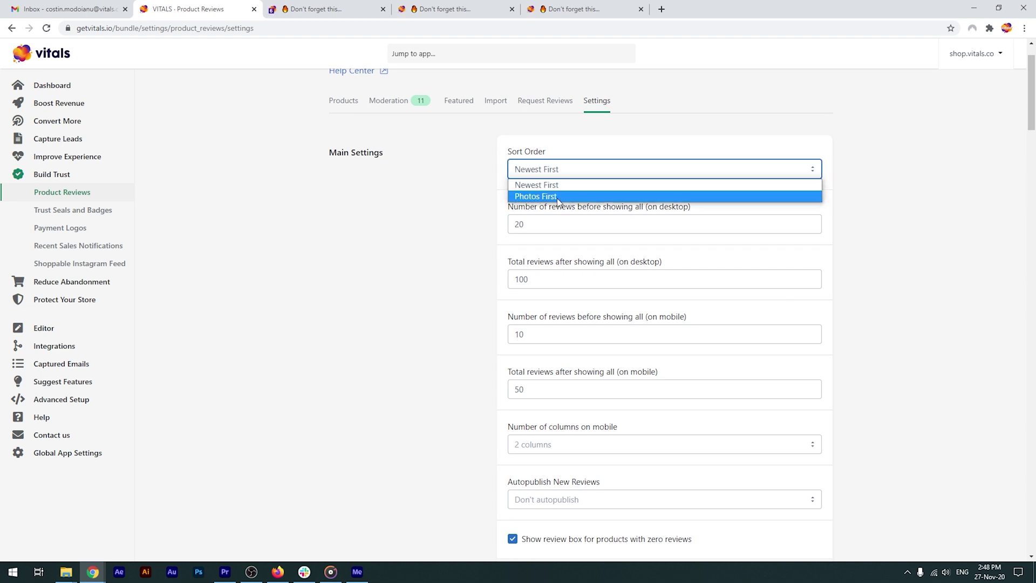
pyautogui.click(474, 194)
pyautogui.scroll(-1, 474, 194)
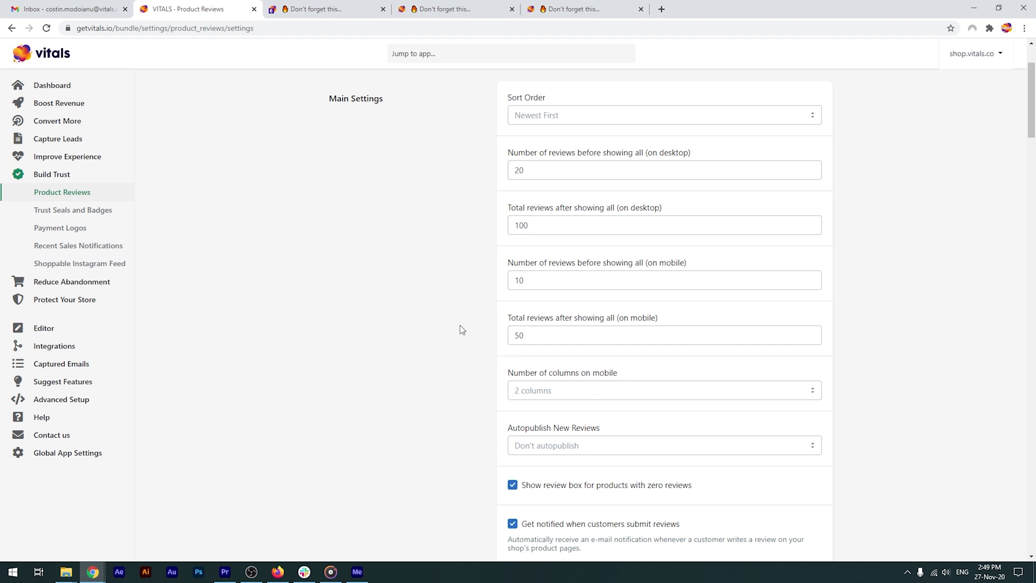
pyautogui.scroll(-3, 474, 292)
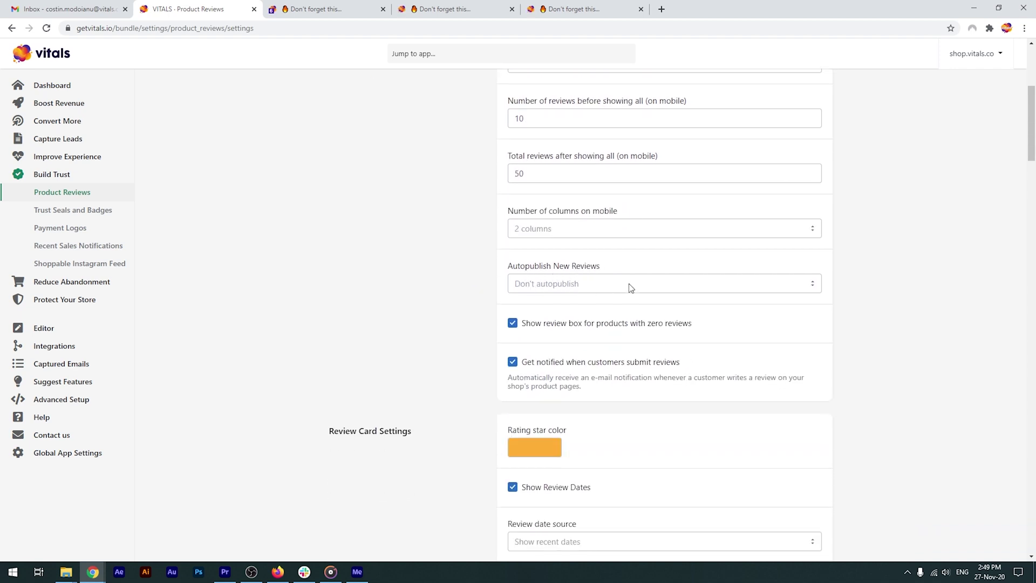
pyautogui.click(647, 283)
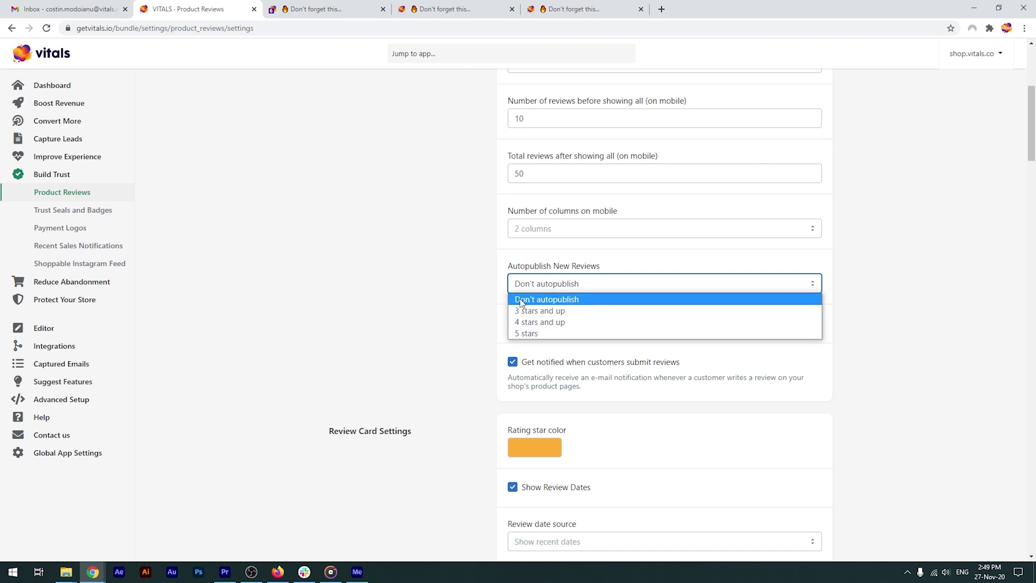
pyautogui.click(482, 275)
pyautogui.scroll(-1, 474, 263)
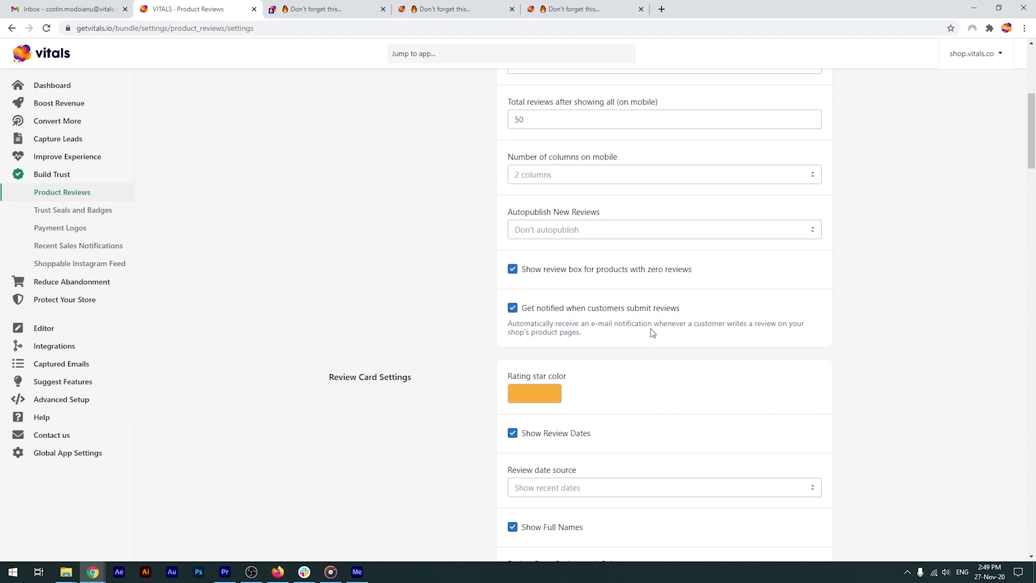
pyautogui.scroll(-4, 458, 273)
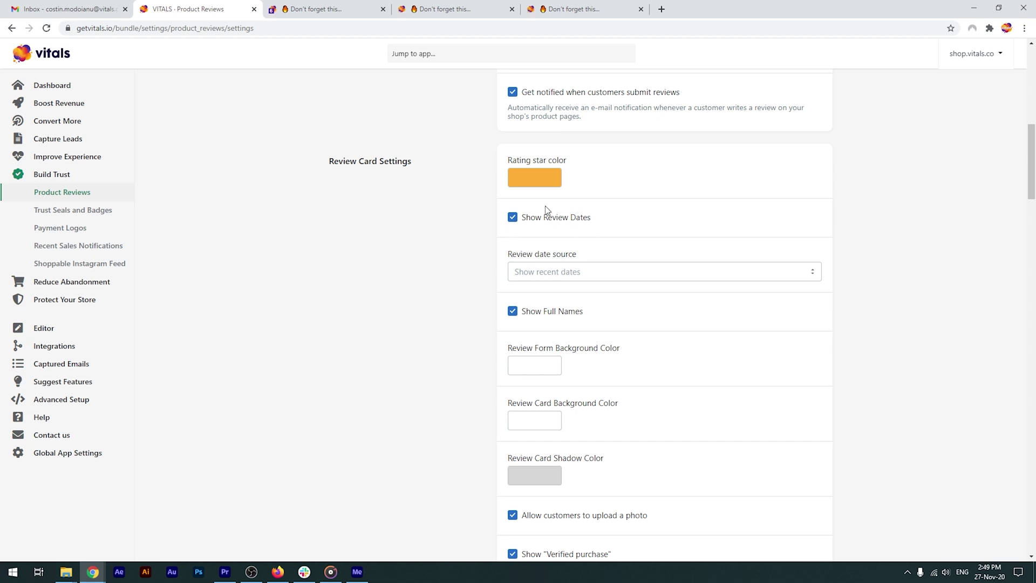
pyautogui.click(598, 272)
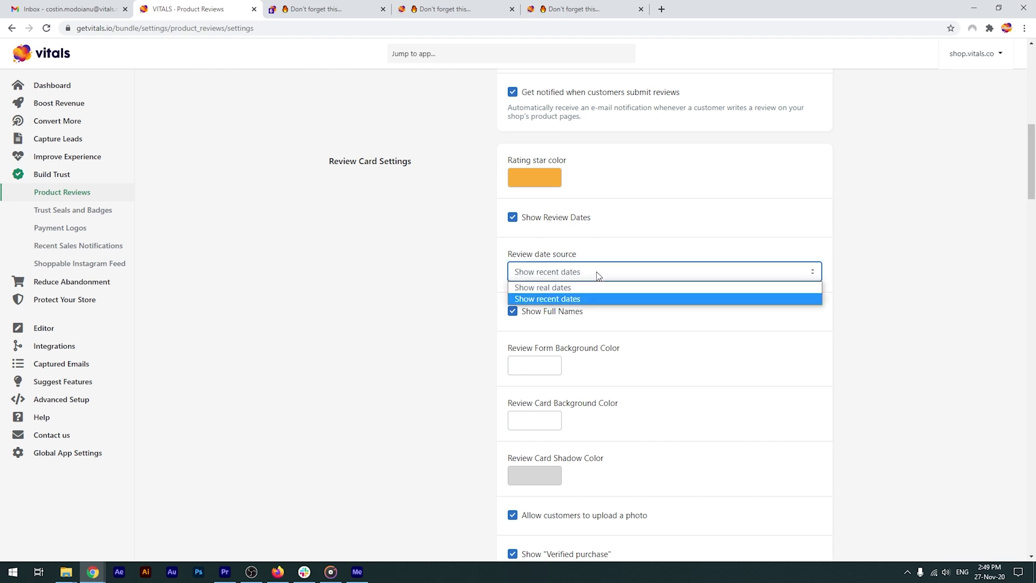
pyautogui.click(472, 269)
pyautogui.scroll(-1, 459, 245)
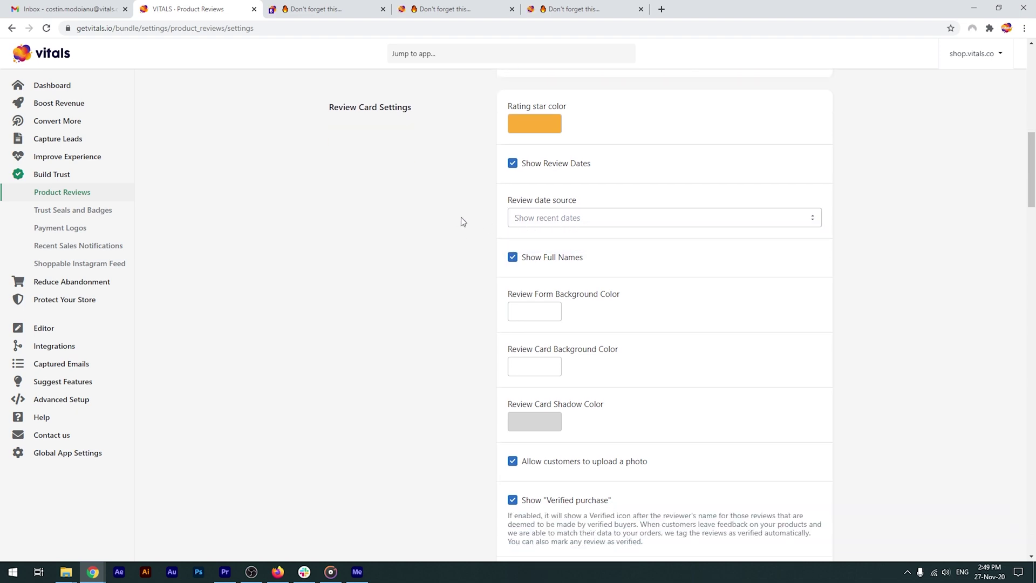
pyautogui.scroll(-1, 463, 219)
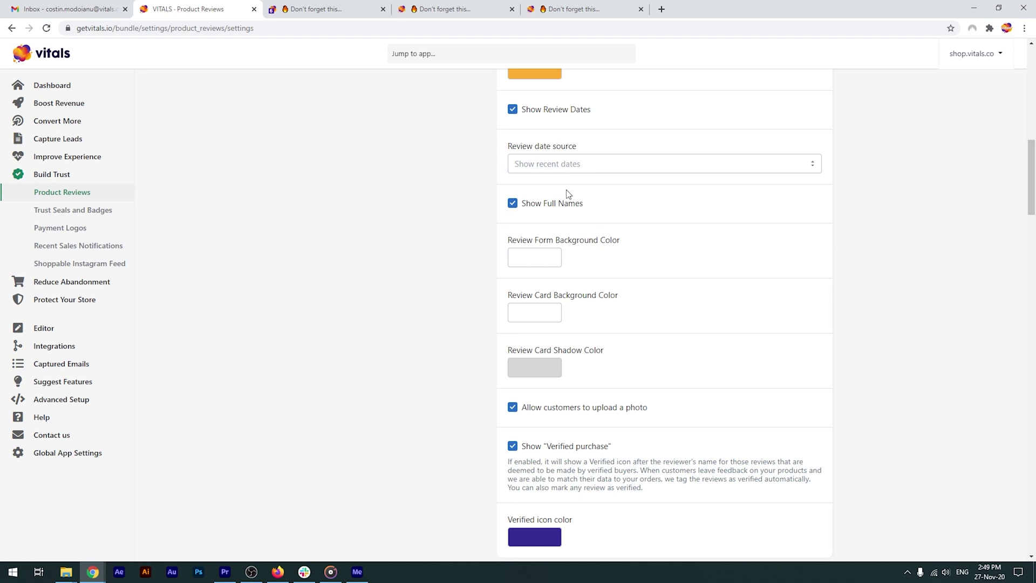
pyautogui.scroll(-1, 441, 196)
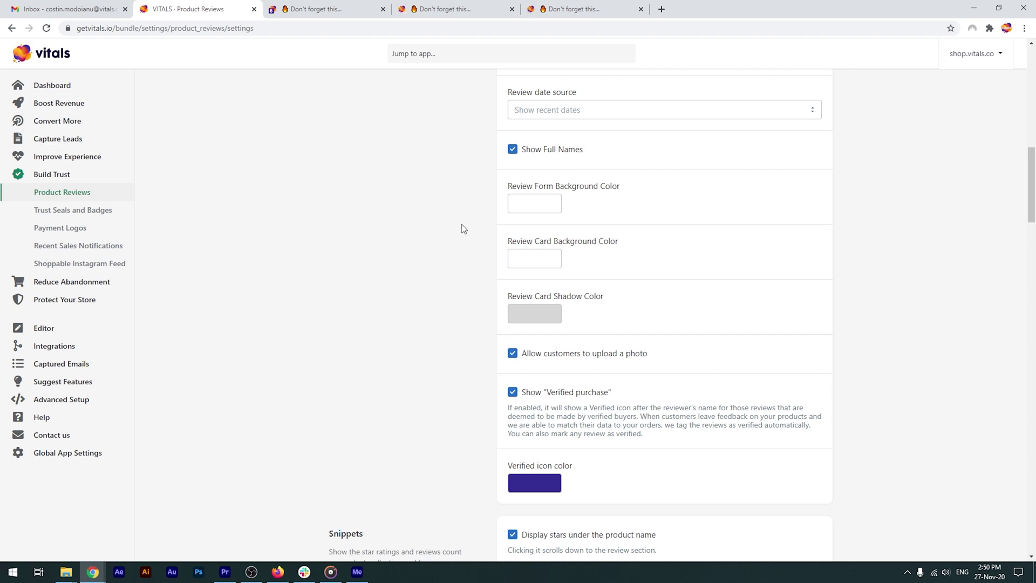
pyautogui.scroll(-1, 462, 228)
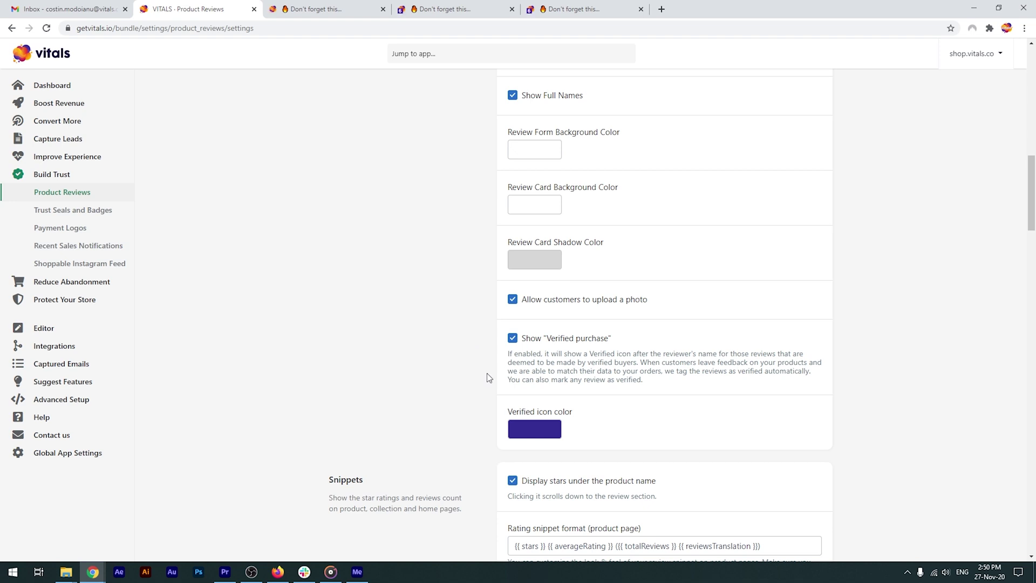
pyautogui.scroll(-5, 481, 371)
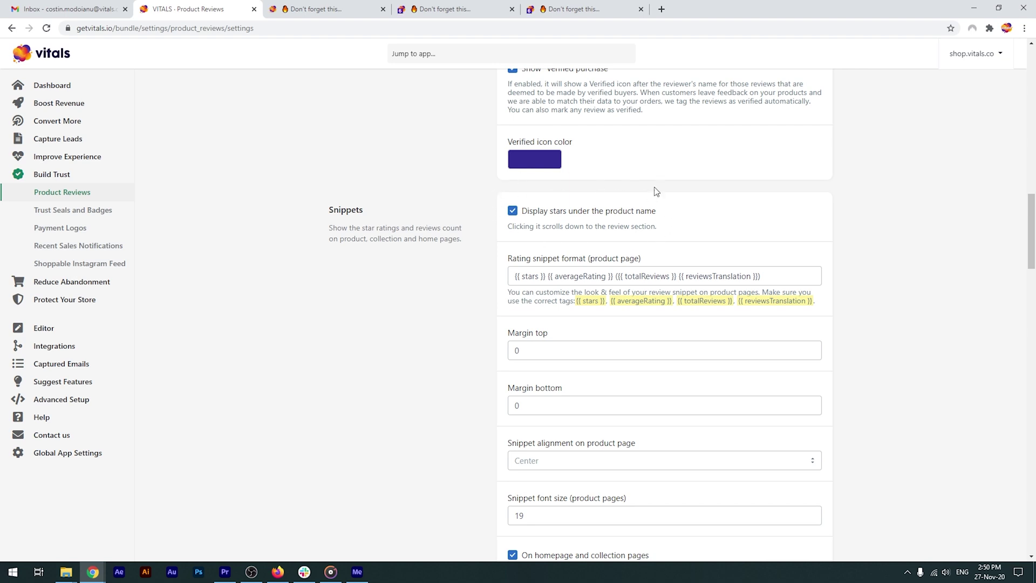
pyautogui.click(341, 7)
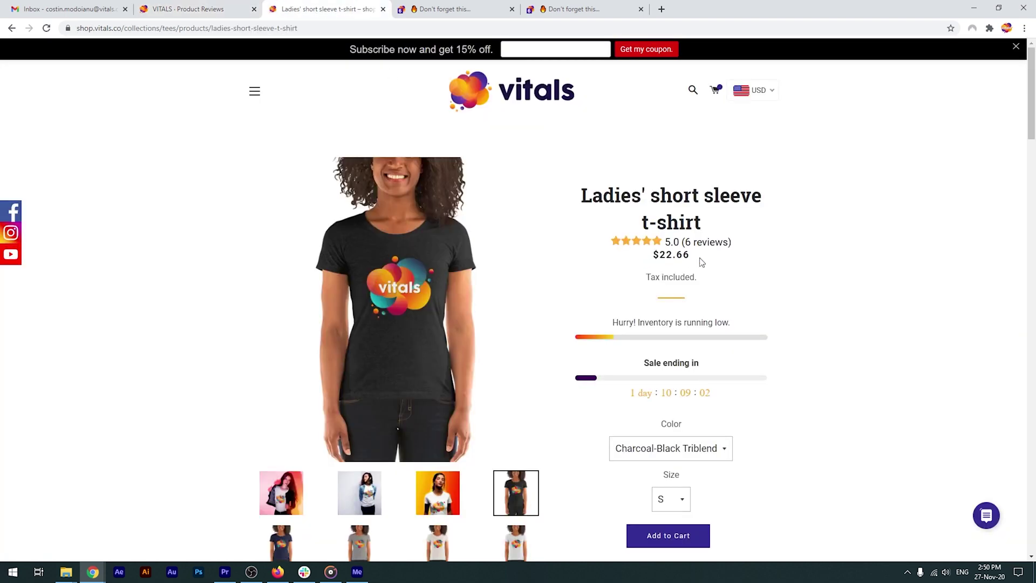
pyautogui.click(698, 242)
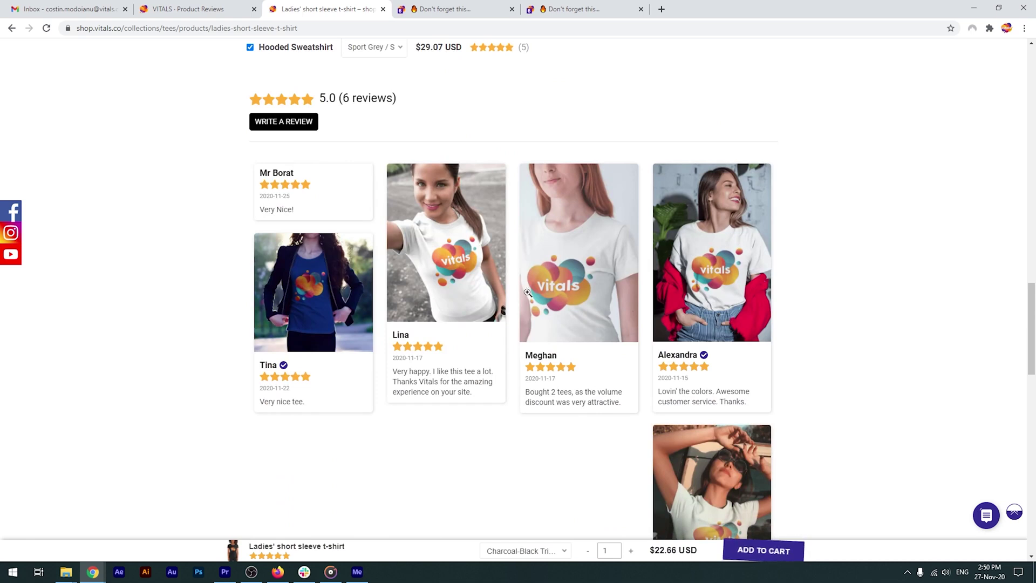
pyautogui.hotkey('ctrl', 'shift', 'Tab')
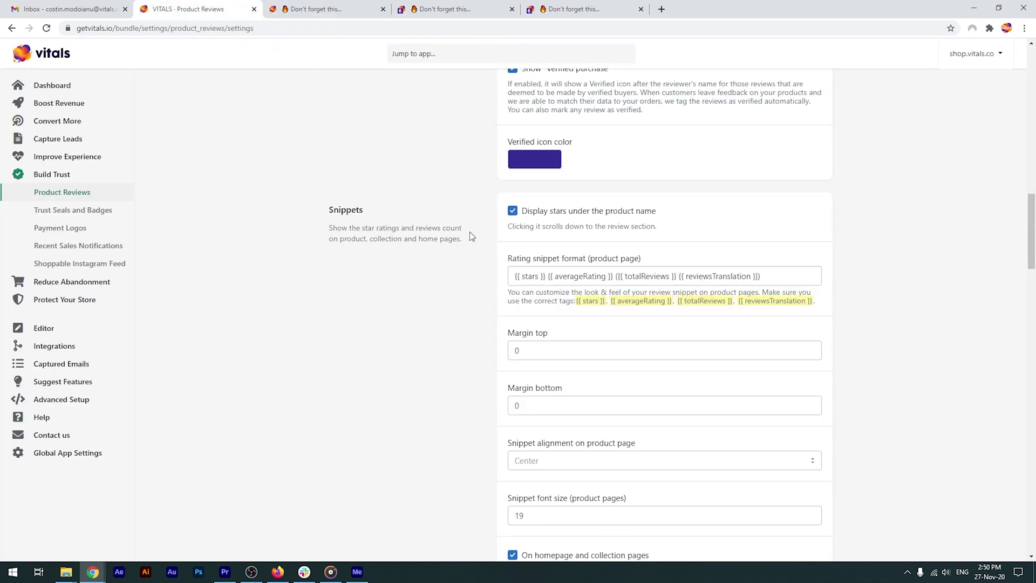
pyautogui.scroll(-1, 473, 236)
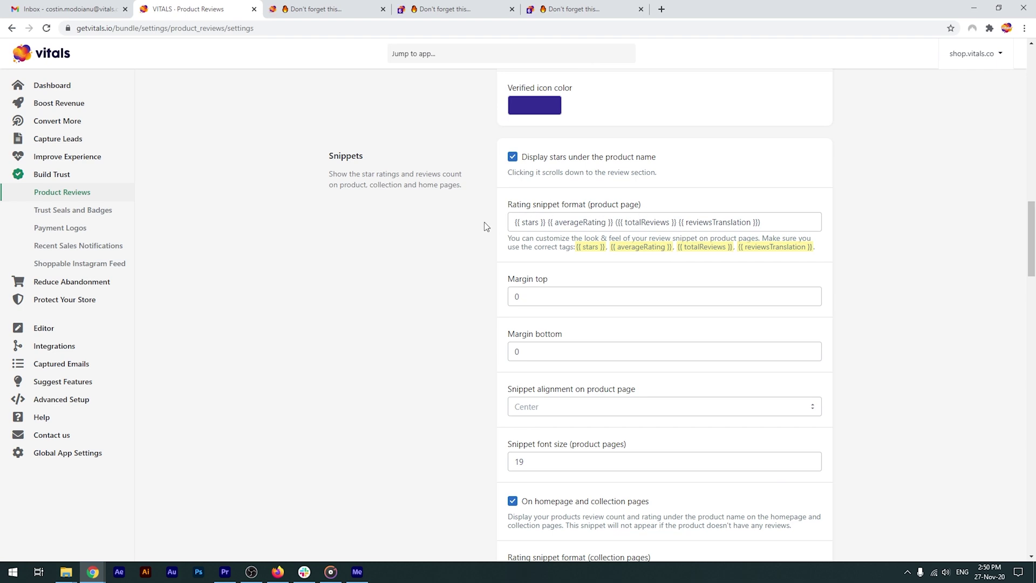
pyautogui.scroll(-5, 484, 226)
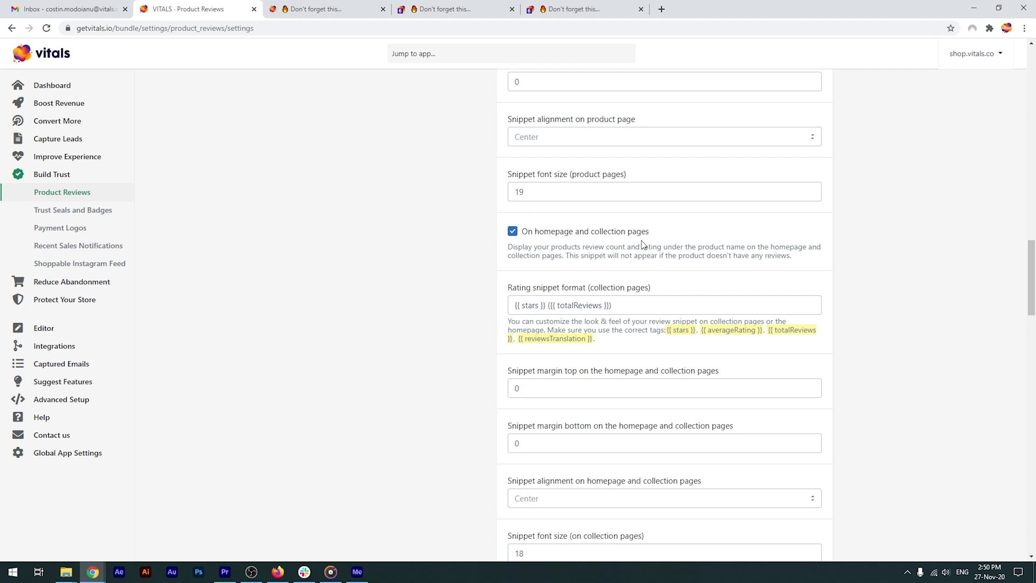
pyautogui.scroll(-1, 461, 363)
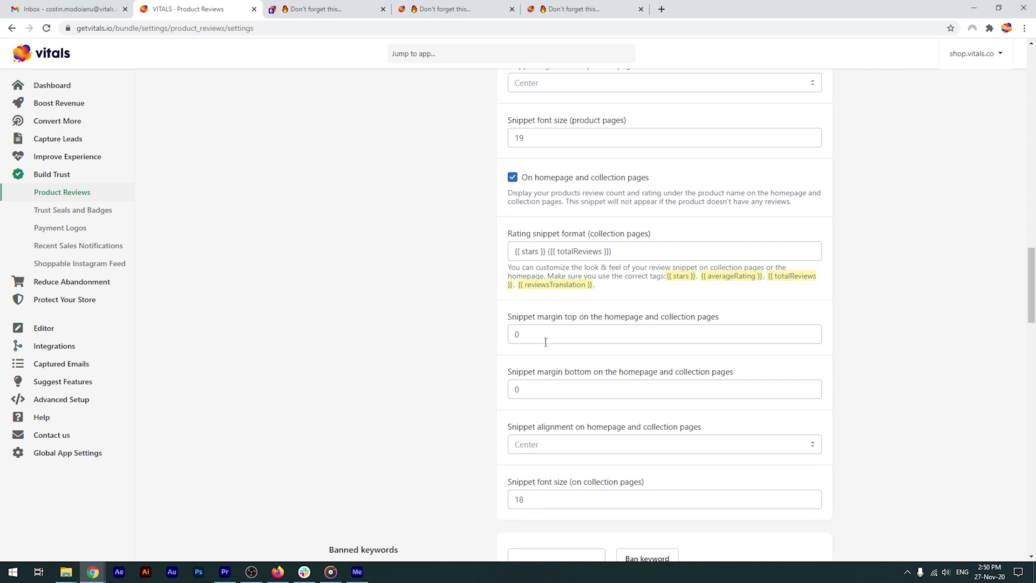
pyautogui.click(443, 9)
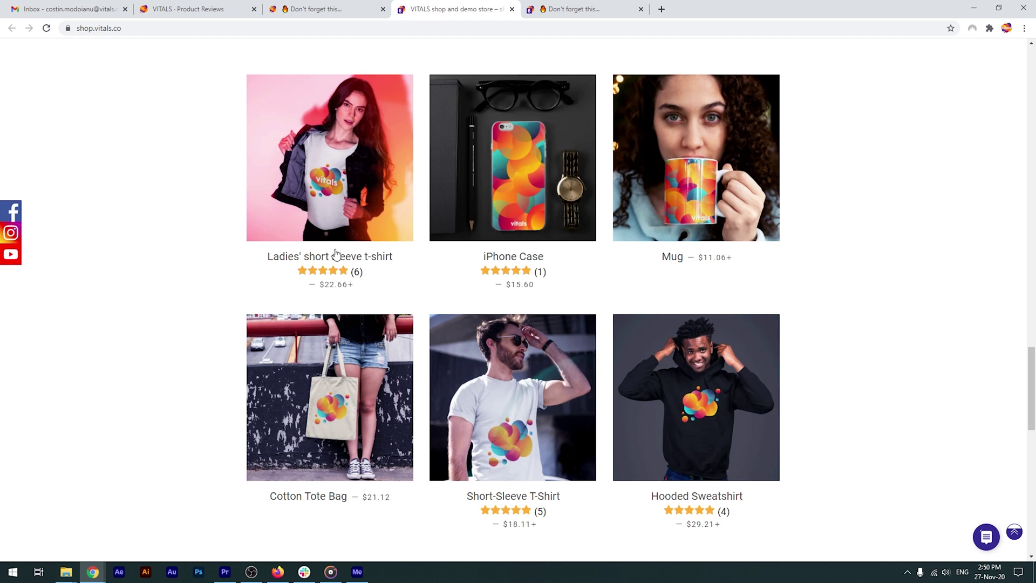
pyautogui.click(563, 6)
pyautogui.scroll(-6, 361, 86)
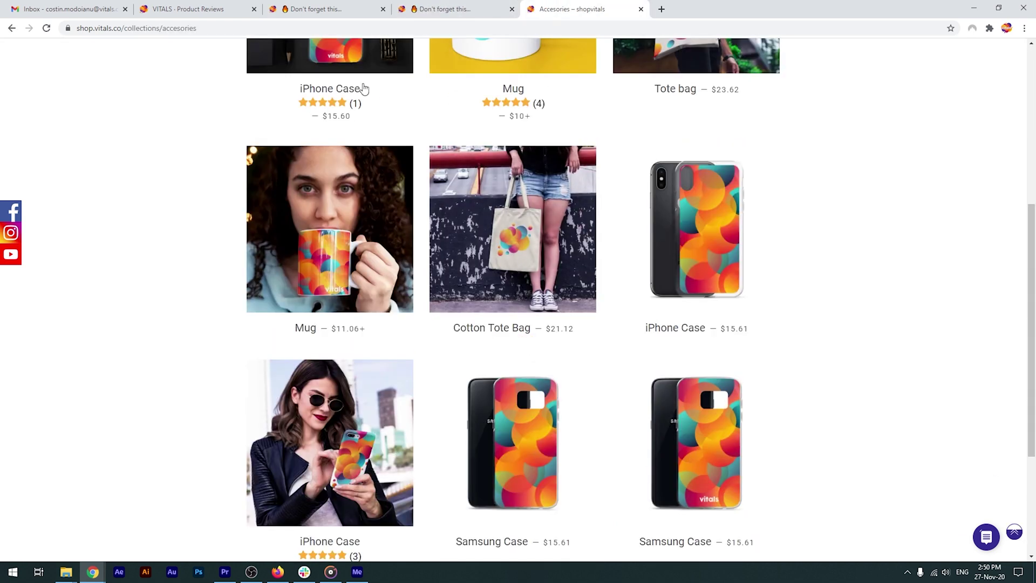
pyautogui.hotkey('ctrl', '2')
pyautogui.scroll(-8, 409, 283)
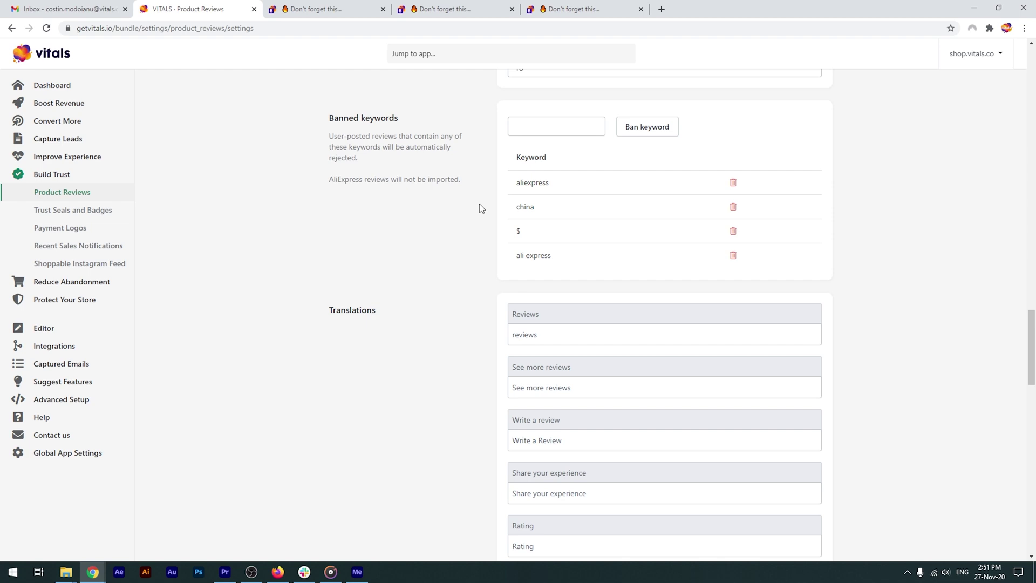
pyautogui.scroll(-3, 480, 204)
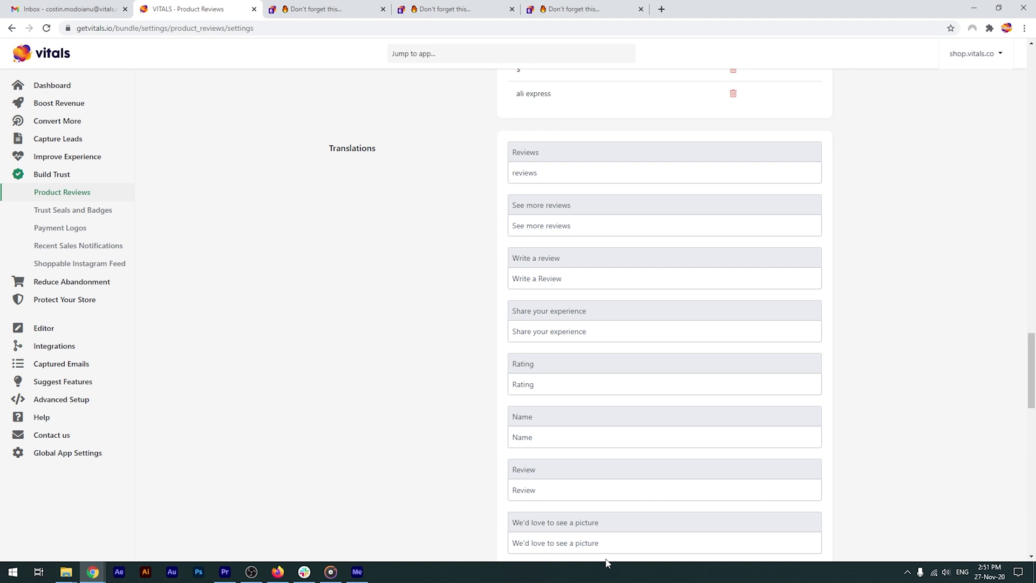
pyautogui.scroll(15, 460, 248)
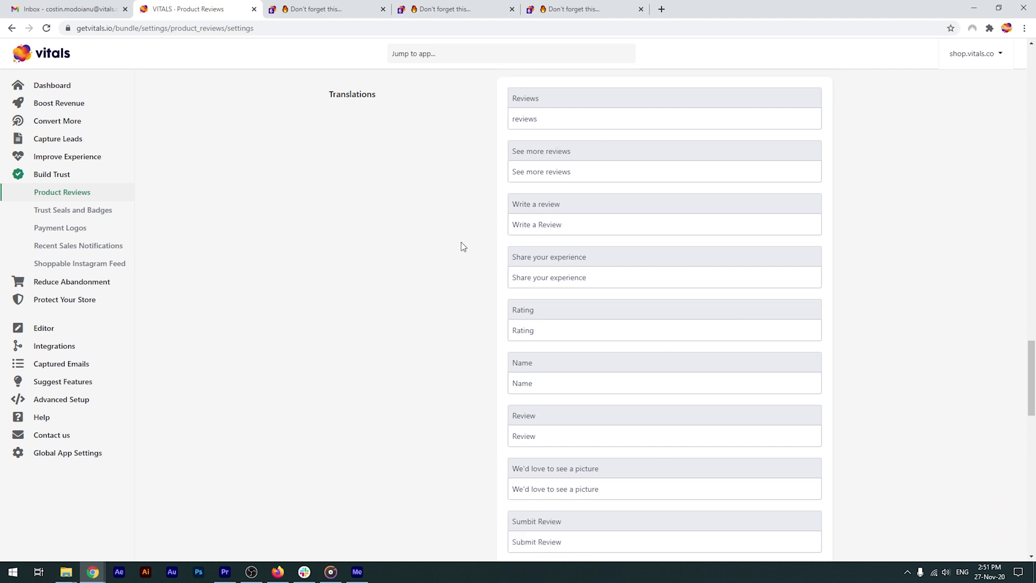
pyautogui.scroll(20, 463, 246)
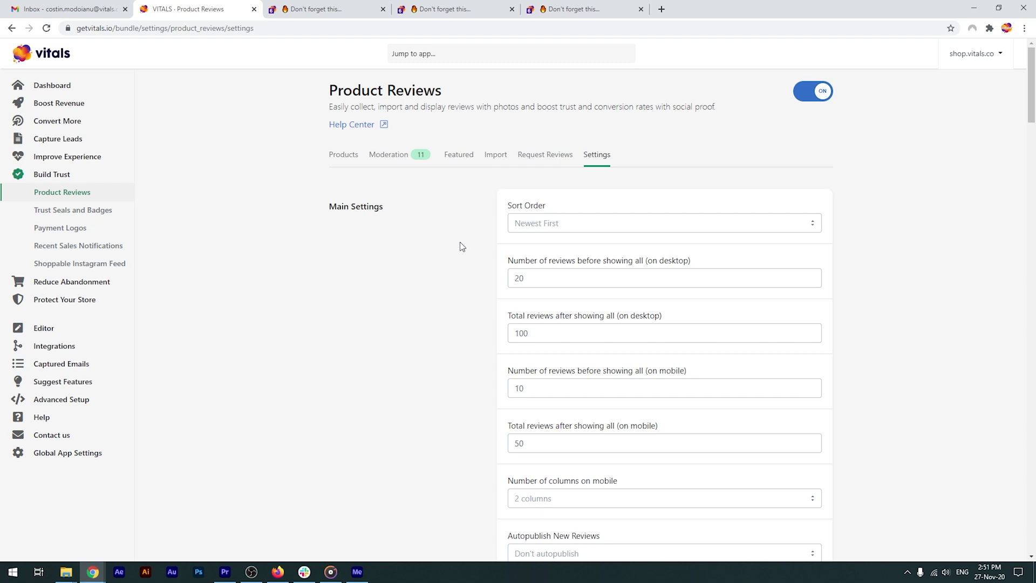
# Go to Request Reviews and scroll to the Collect Reviews options: automatic requests off, 7 days after Order fulfilled.
pyautogui.click(539, 157)
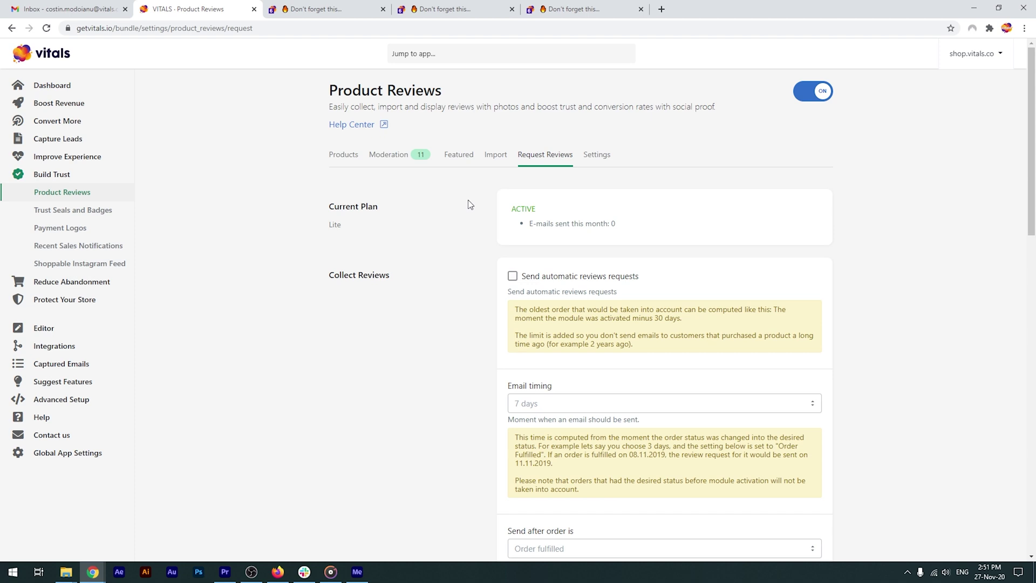
pyautogui.scroll(-2, 471, 198)
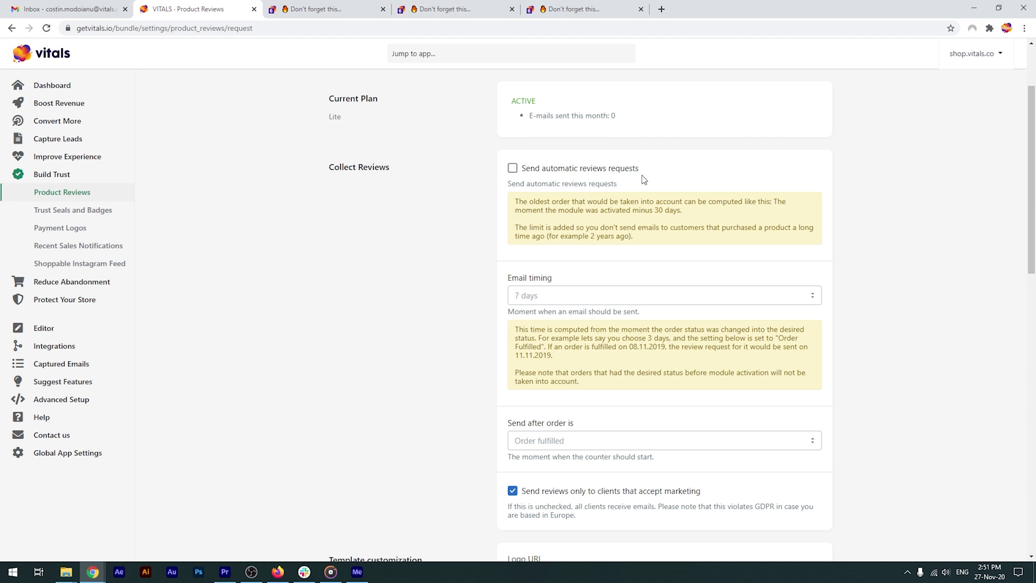
pyautogui.scroll(-1, 483, 180)
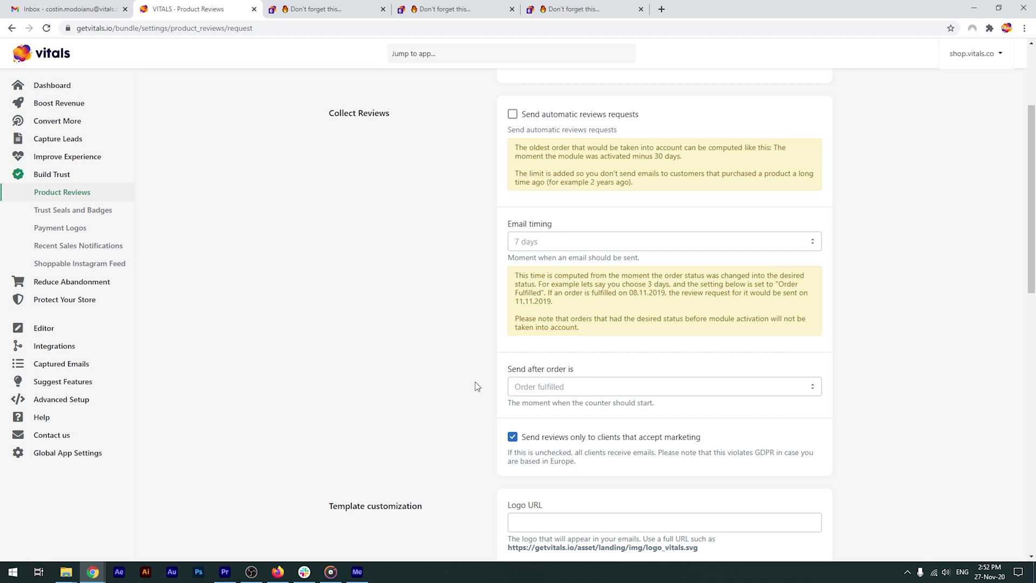
pyautogui.scroll(-7, 475, 381)
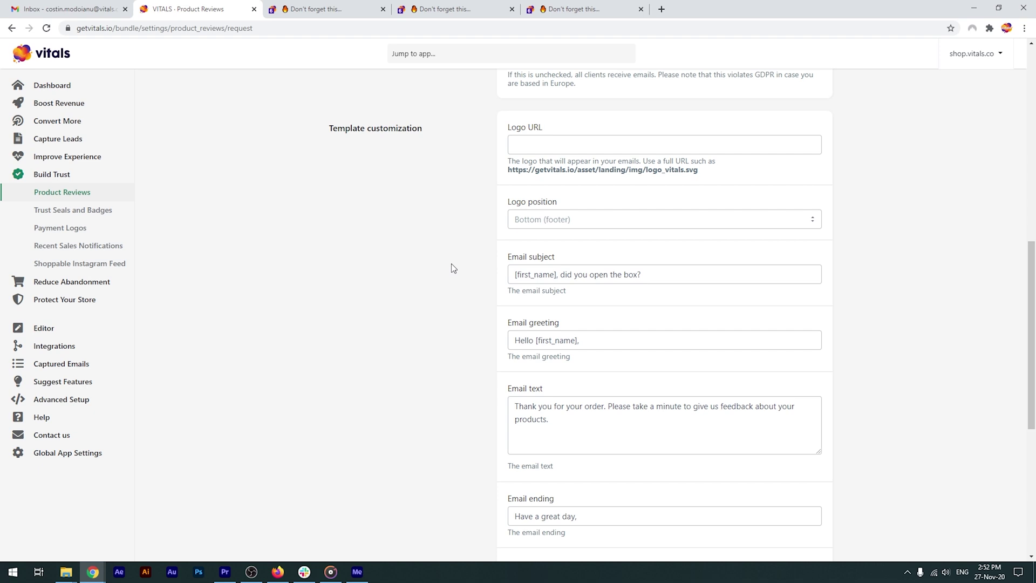
# Replace the sample Preview address with your own e-mail and send yourself a preview.
pyautogui.scroll(-1, 468, 258)
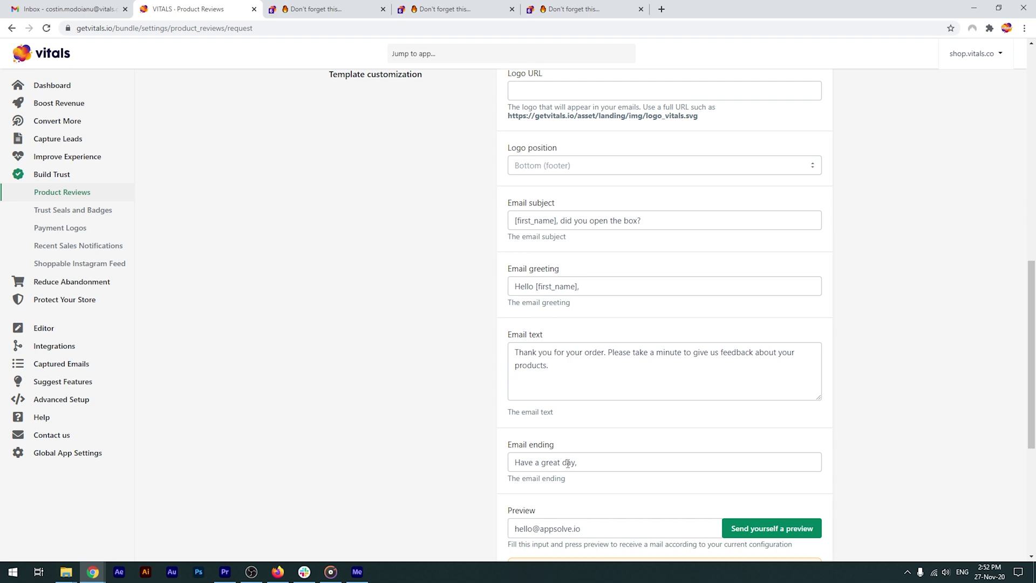
pyautogui.scroll(-1, 478, 270)
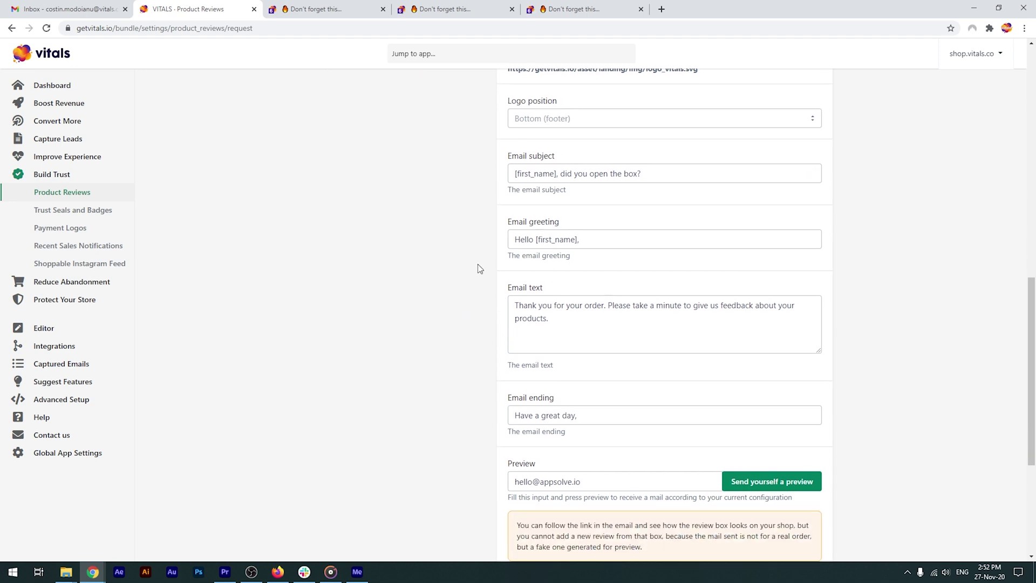
pyautogui.scroll(-1, 480, 268)
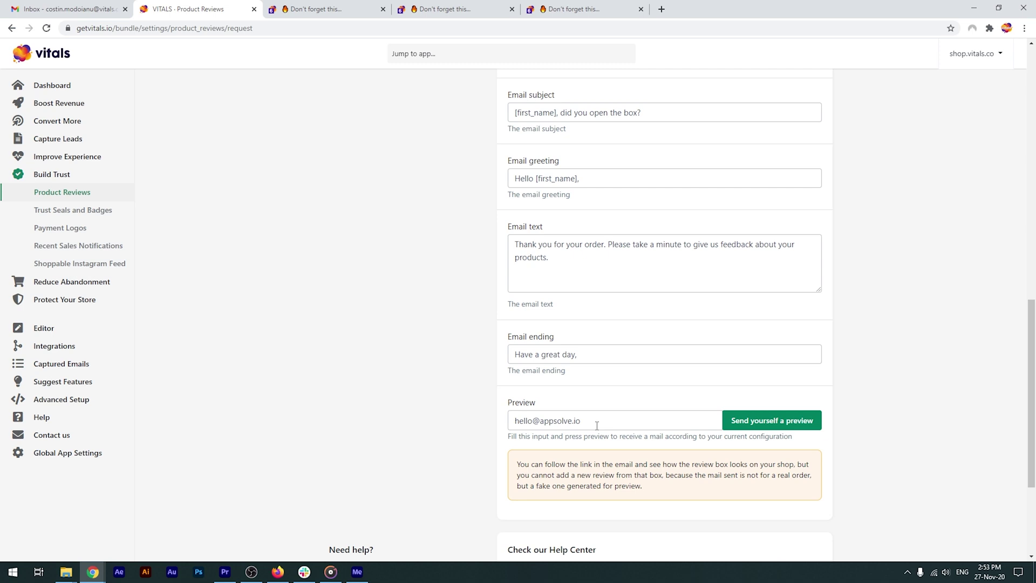
pyautogui.moveTo(593, 426); pyautogui.dragTo(462, 419)
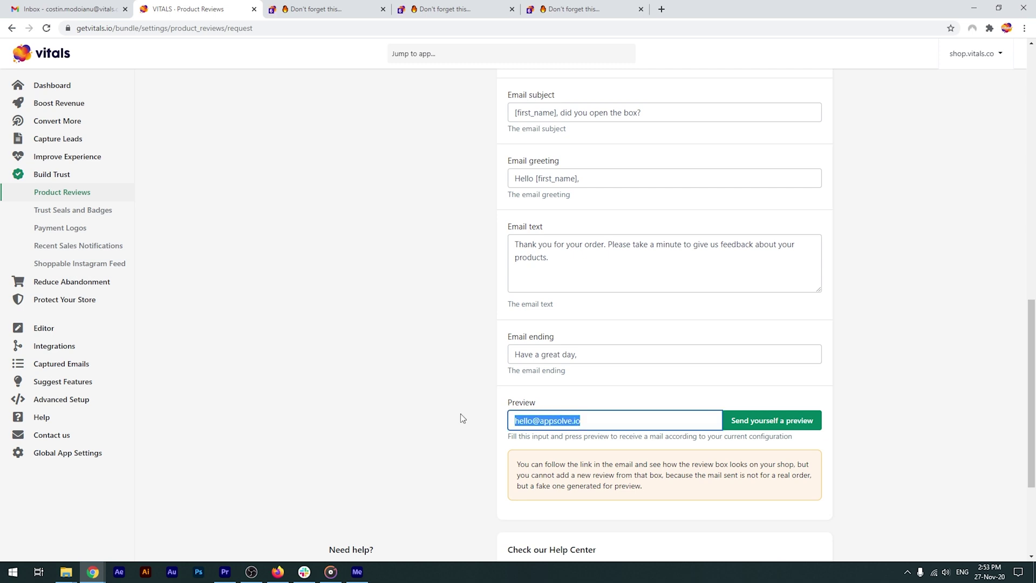
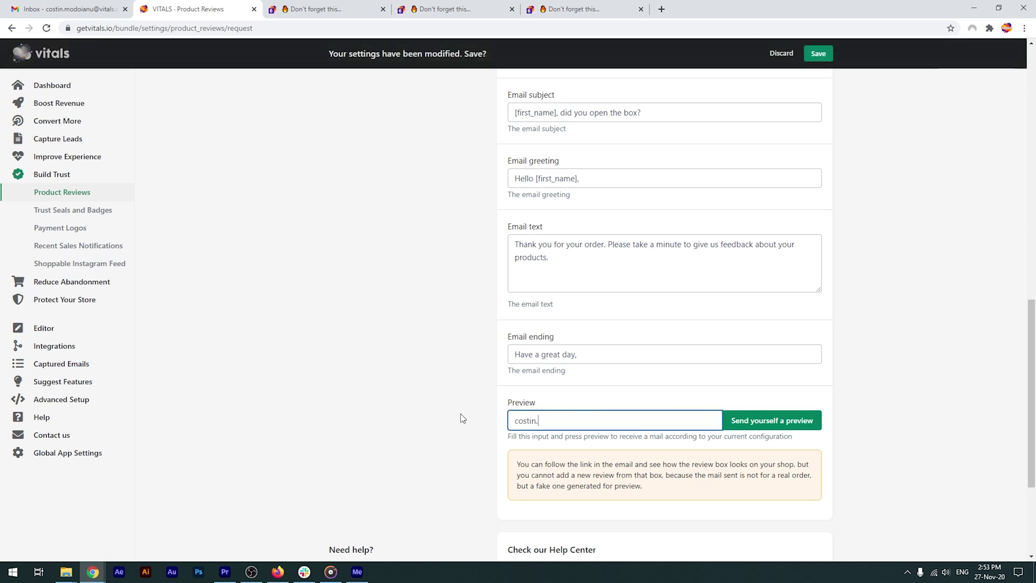
pyautogui.click(767, 420)
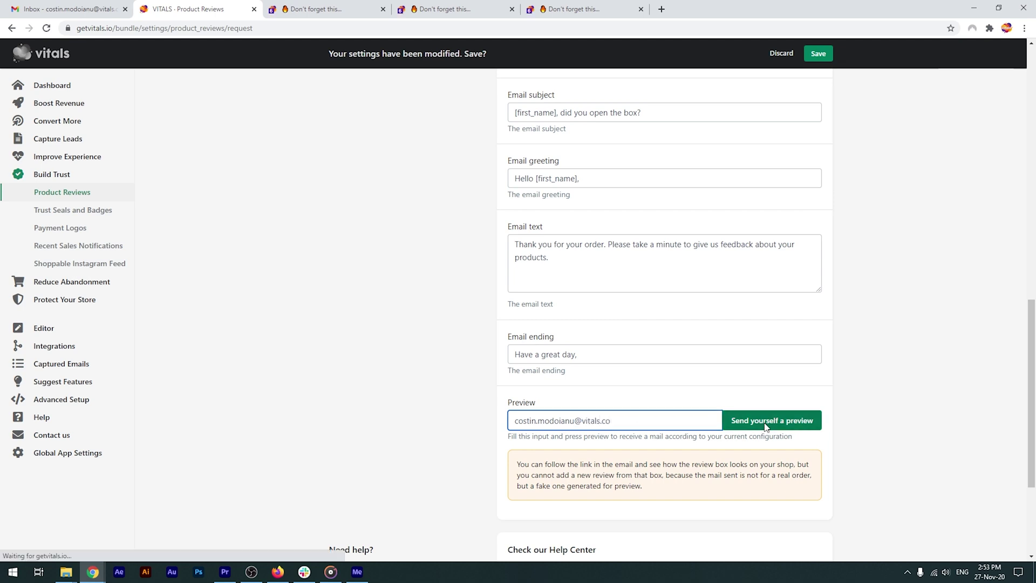
pyautogui.click(70, 9)
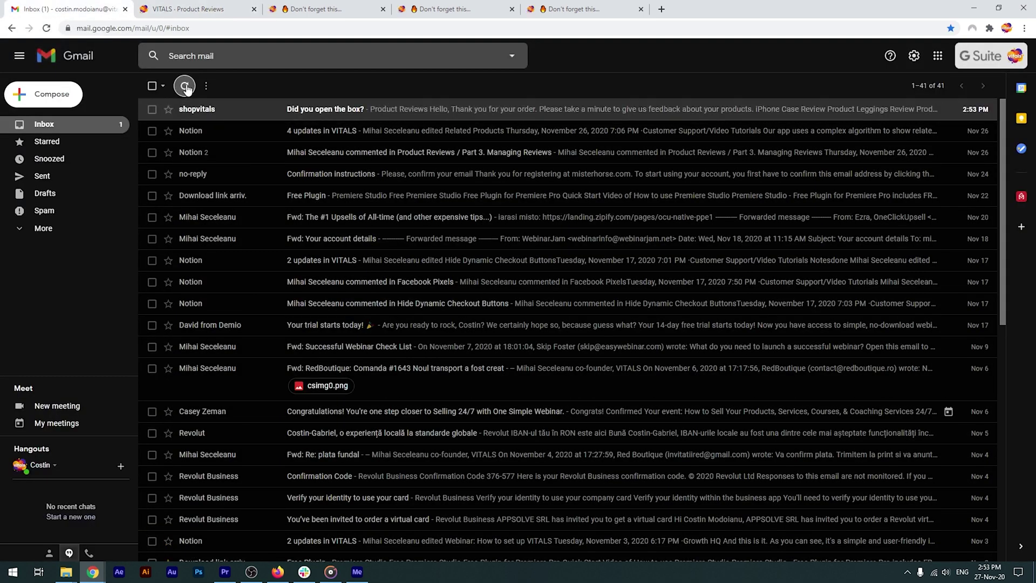
# Open the new 'Did you open the box?' email from shopvitals in the Gmail inbox.
pyautogui.click(340, 109)
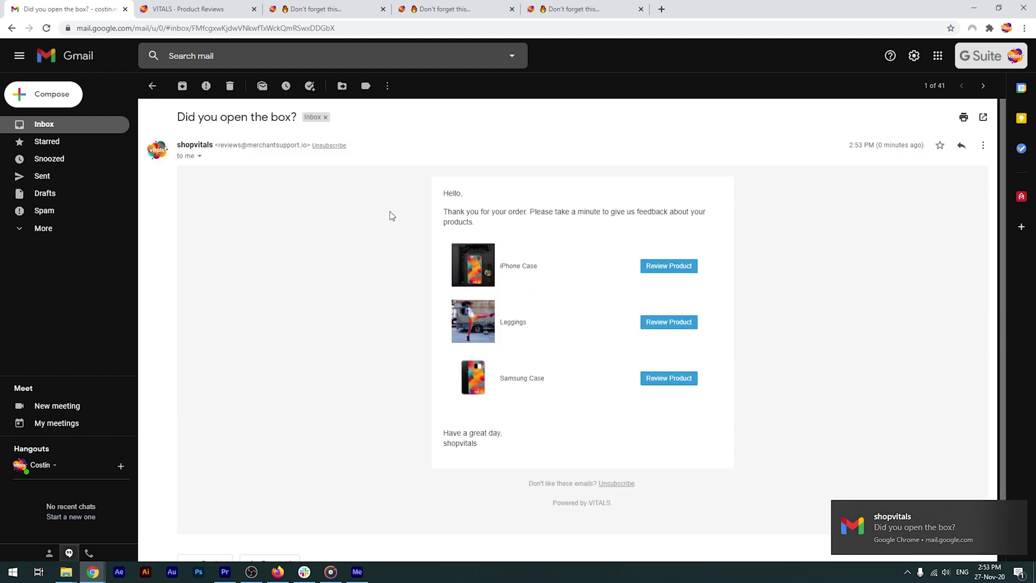